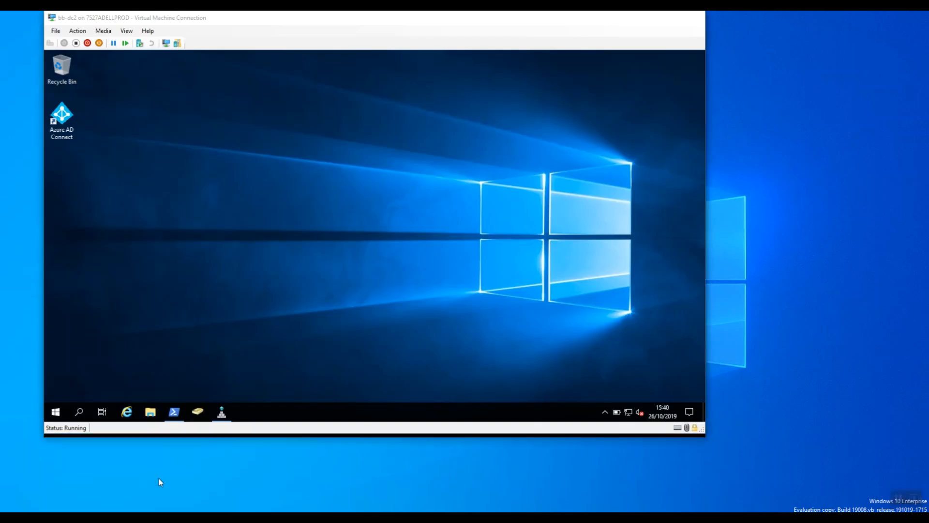
# - In PowerShell, clear the console, list bb-app1's registered SPNs with setspn -l bb-app1, and select the http/awesomeapp1.byteben.com entry
pyautogui.click(175, 413)
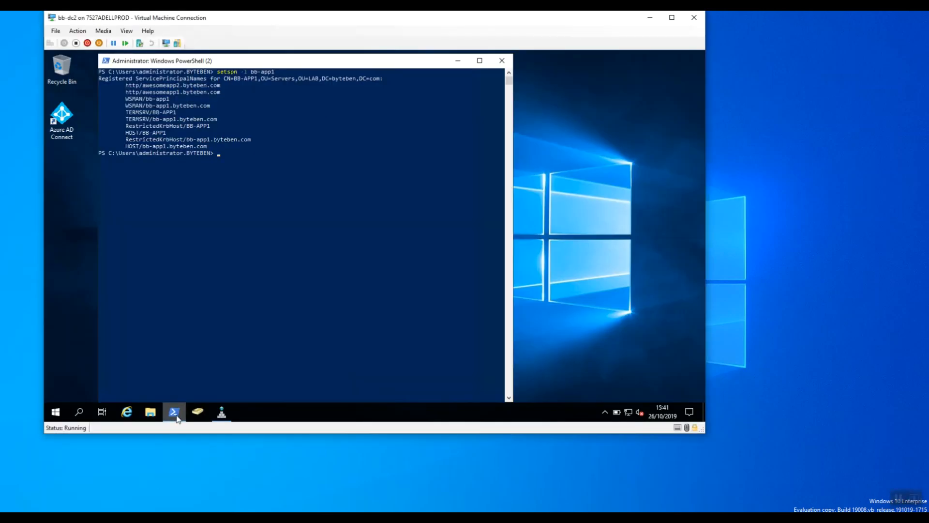
pyautogui.write('cls')
pyautogui.press('Return')
pyautogui.write('set')
pyautogui.press('BackSpace')
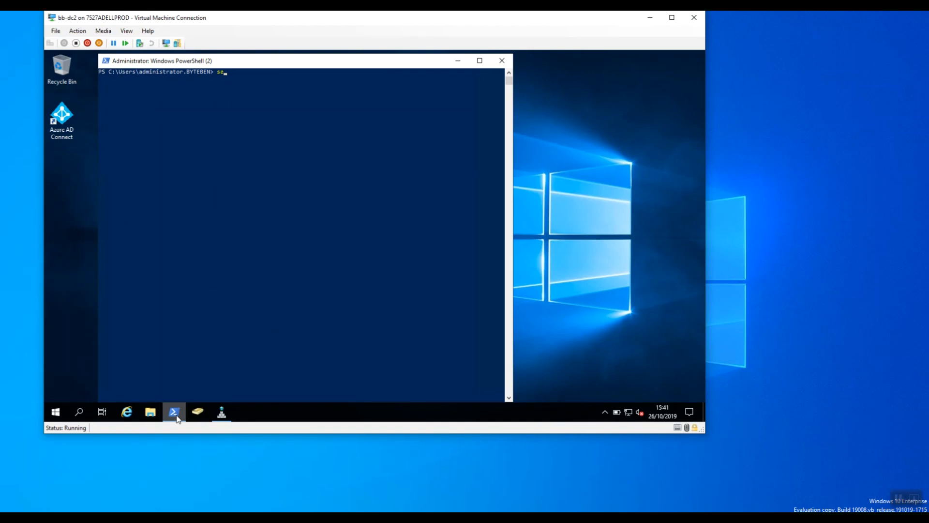
pyautogui.write('tspn -l bb-app1')
pyautogui.press('Return')
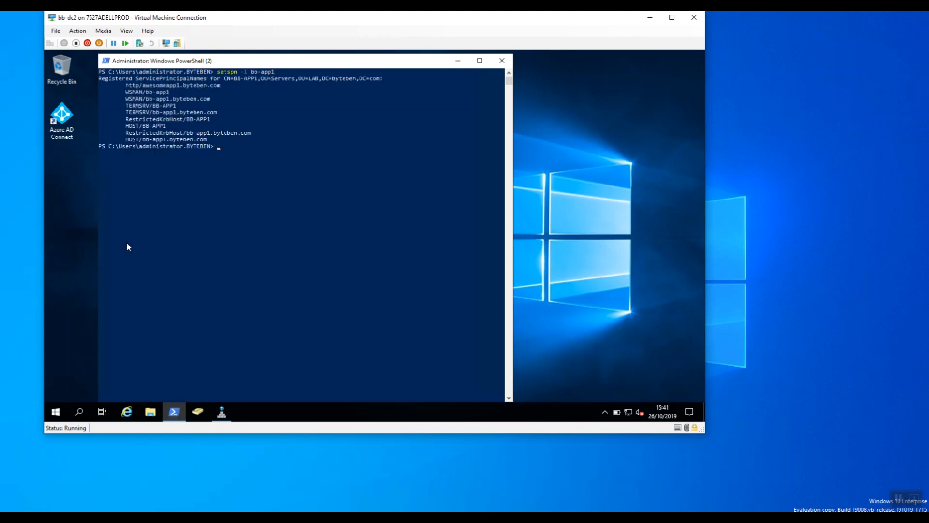
pyautogui.moveTo(127, 85); pyautogui.dragTo(220, 88)
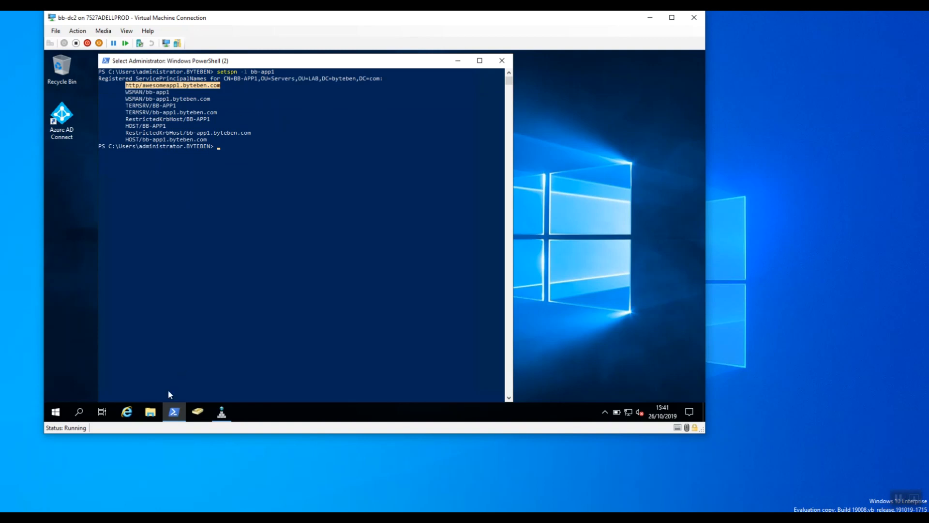
# - Switch to the Azure portal in the browser and start a new on-premises application under Azure Active Directory's enterprise applications
pyautogui.click(136, 517)
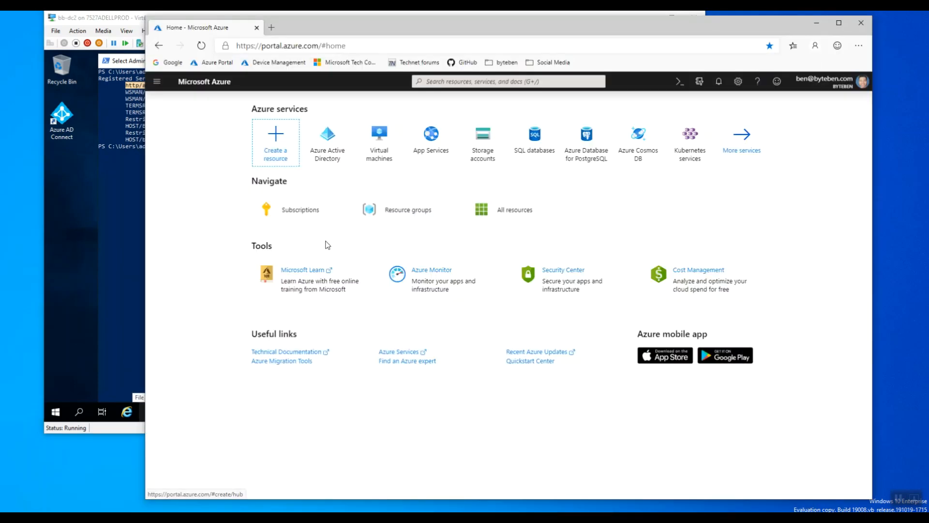
pyautogui.doubleClick(375, 26)
pyautogui.click(293, 127)
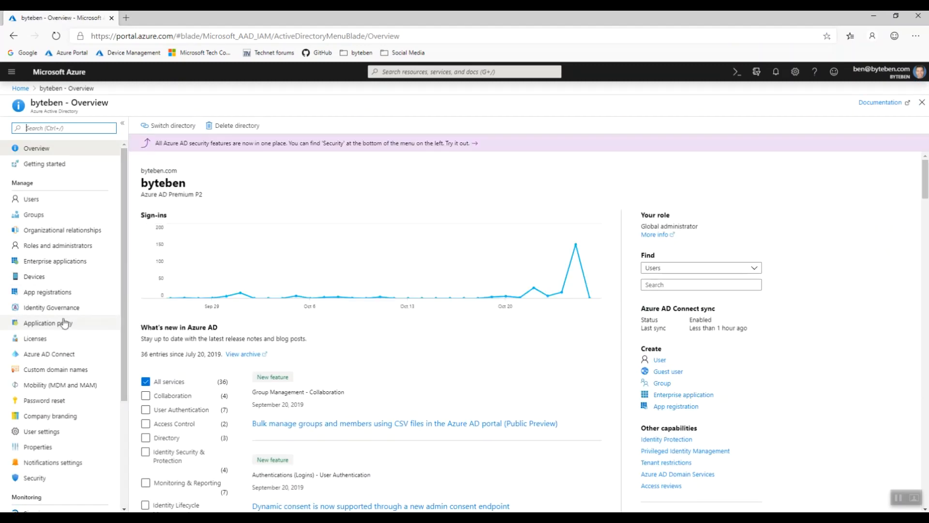
pyautogui.click(79, 269)
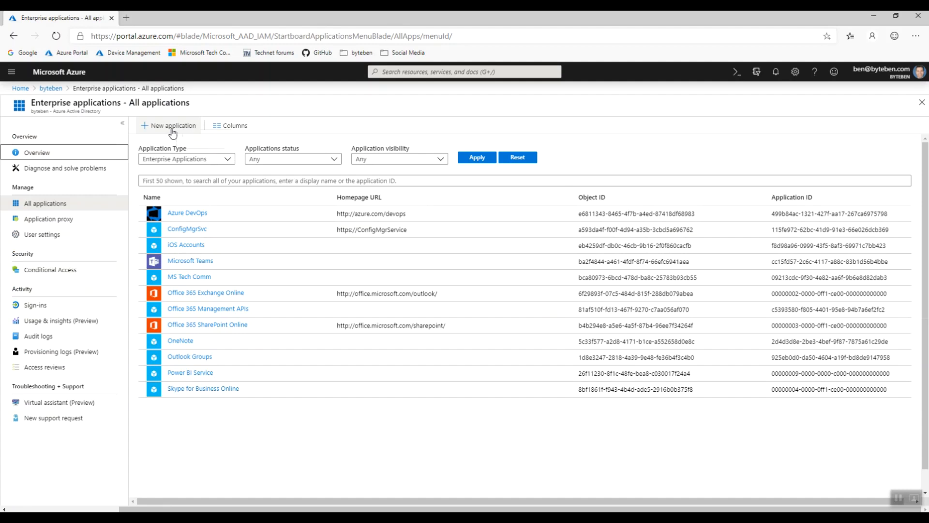
pyautogui.click(172, 130)
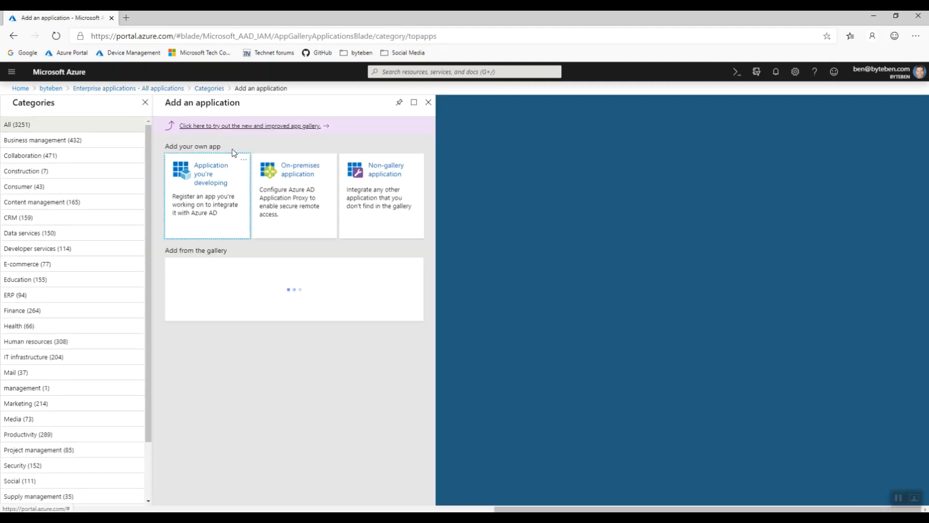
pyautogui.click(305, 201)
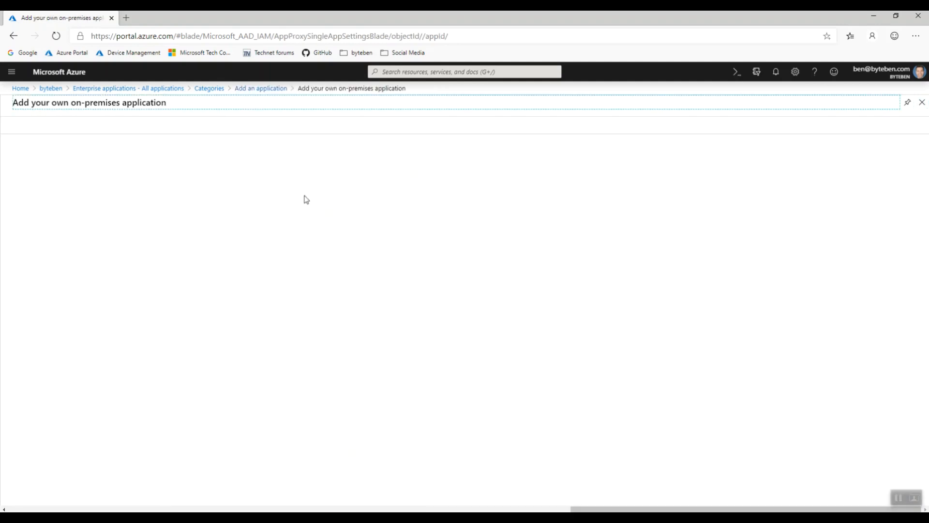
# - Name the new on-premises application Awesome App 1
pyautogui.click(88, 183)
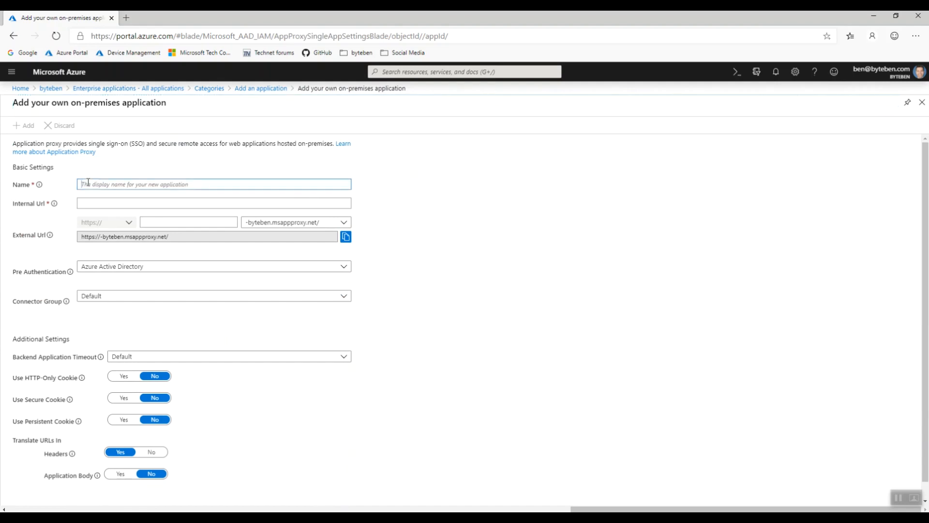
pyautogui.write('Aukes')
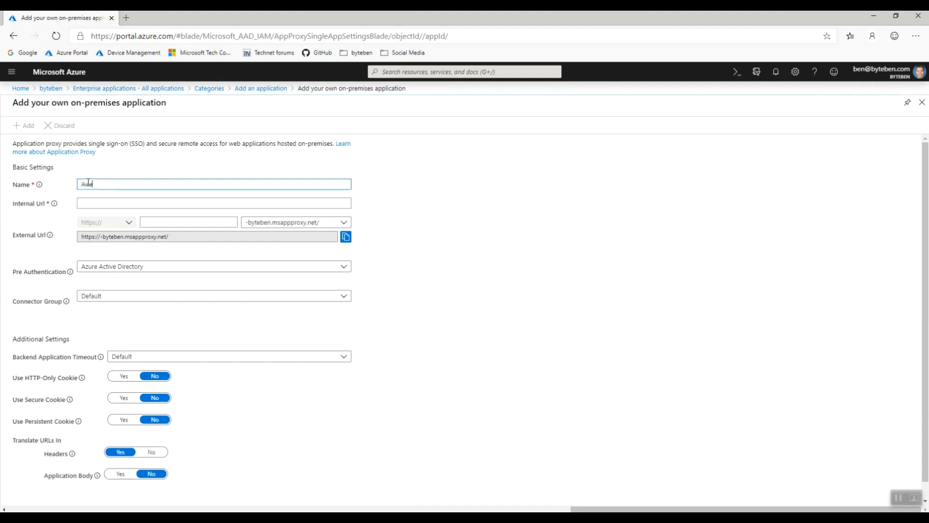
pyautogui.write('ome App 1')
pyautogui.click(102, 200)
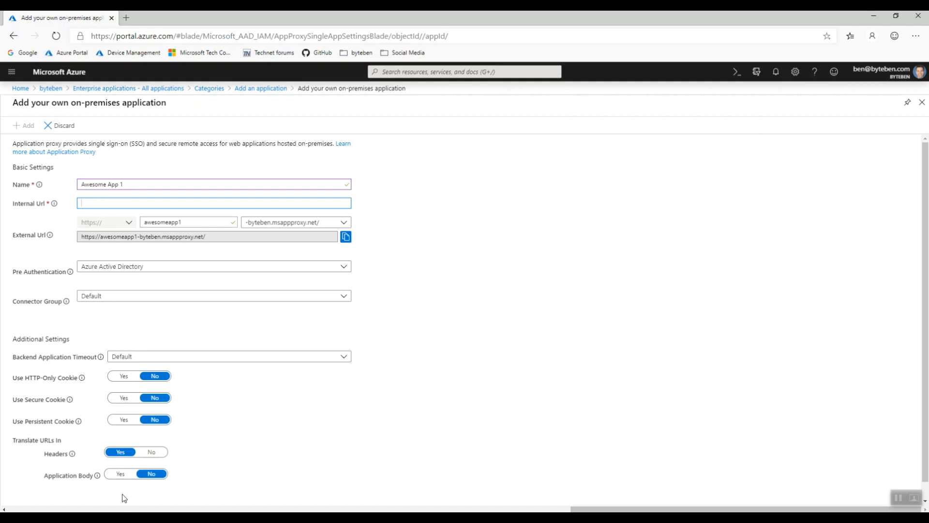
pyautogui.moveTo(140, 511)
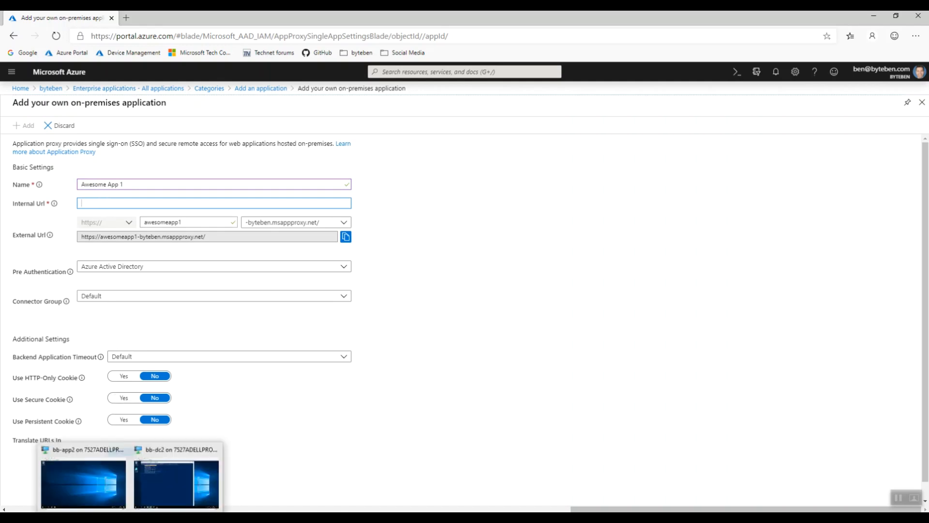
pyautogui.click(155, 496)
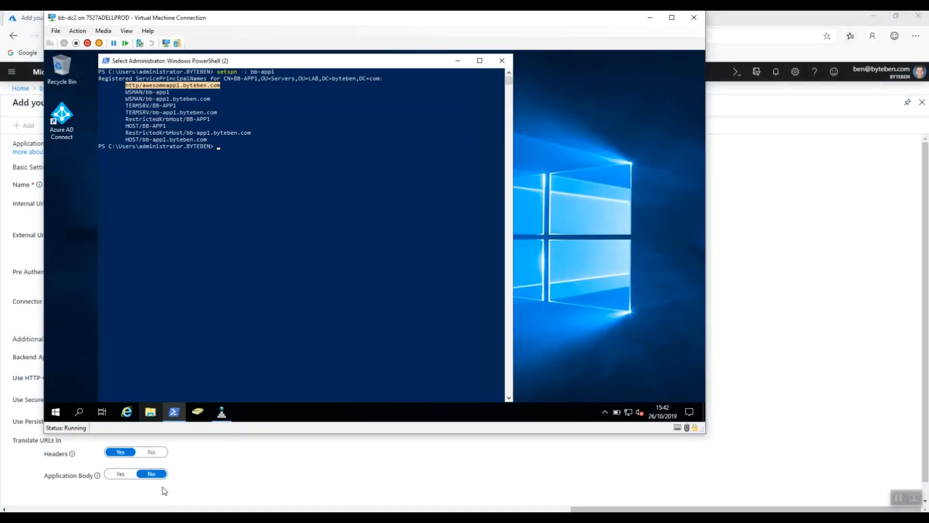
pyautogui.click(222, 413)
pyautogui.click(203, 320)
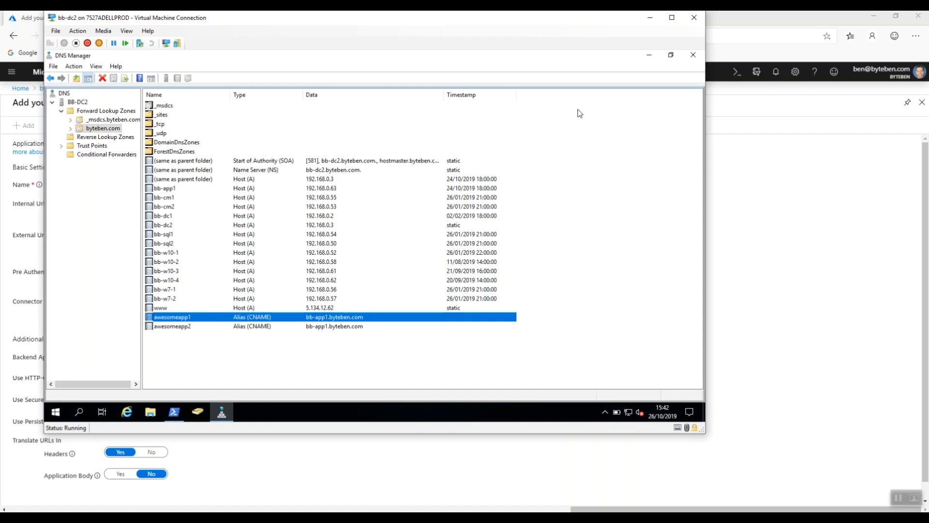
pyautogui.click(650, 20)
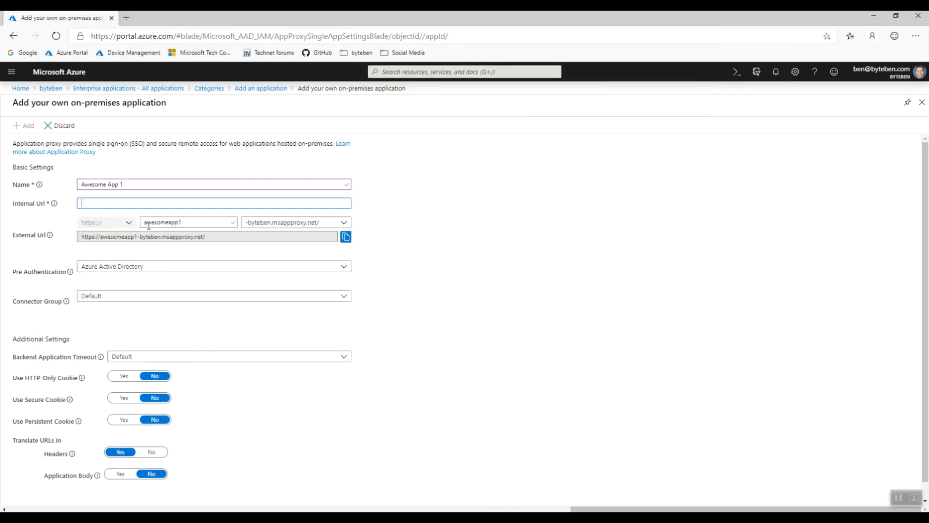
pyautogui.write('https://awesomeapp1.byteben.com')
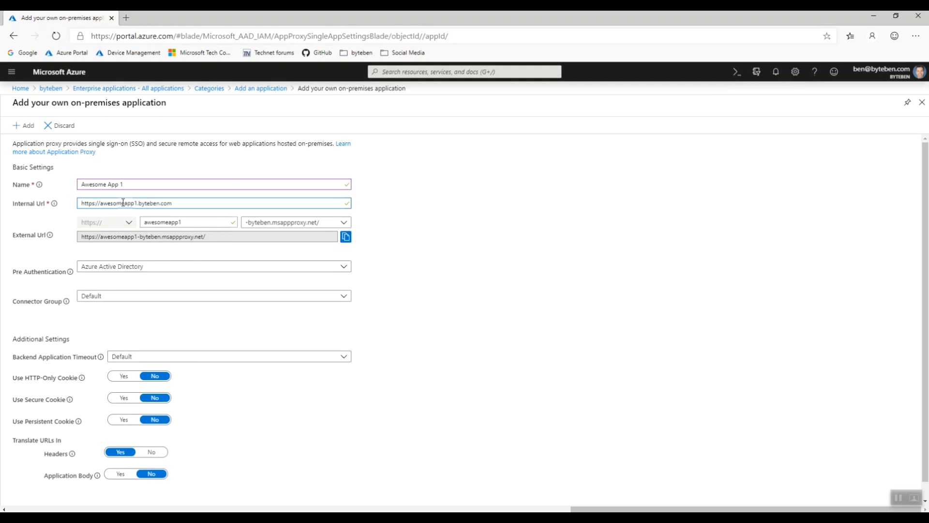
pyautogui.click(190, 219)
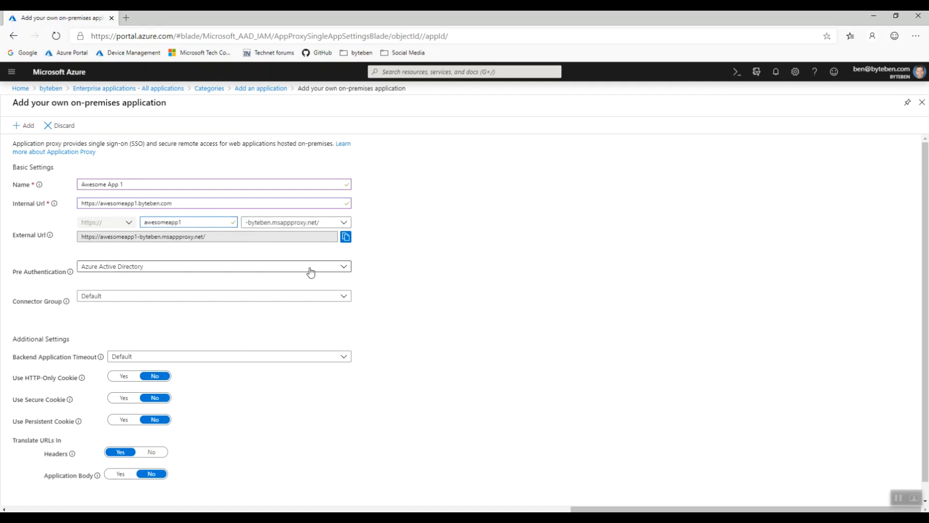
# - Try Passthrough as the pre-authentication method, then return it to Azure Active Directory
pyautogui.click(341, 268)
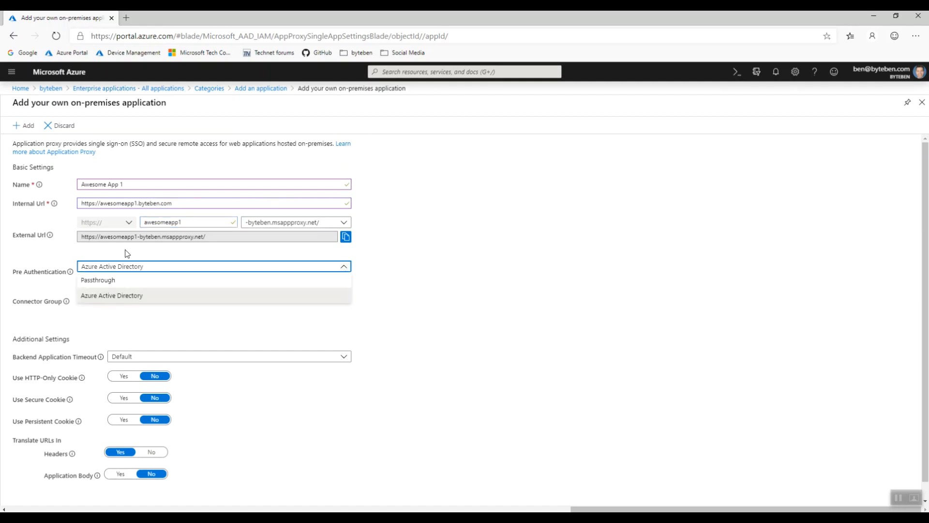
pyautogui.click(128, 282)
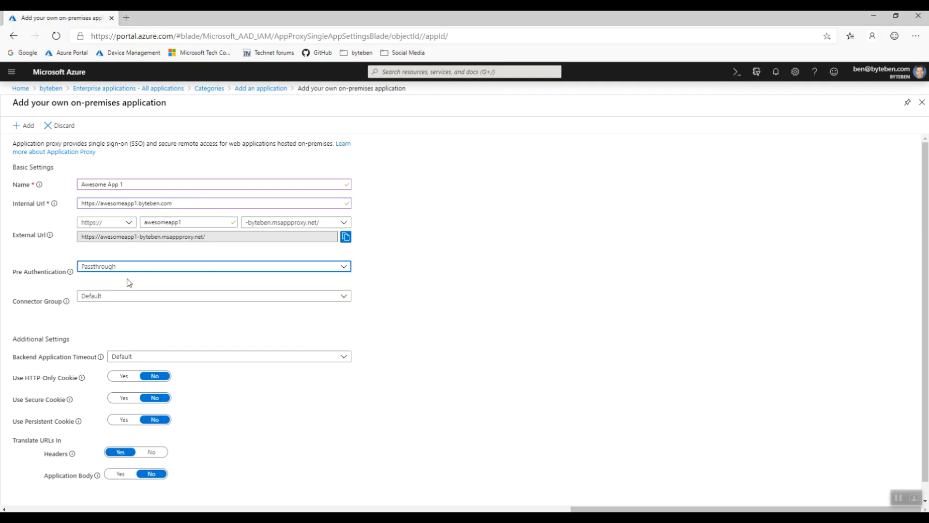
pyautogui.click(344, 272)
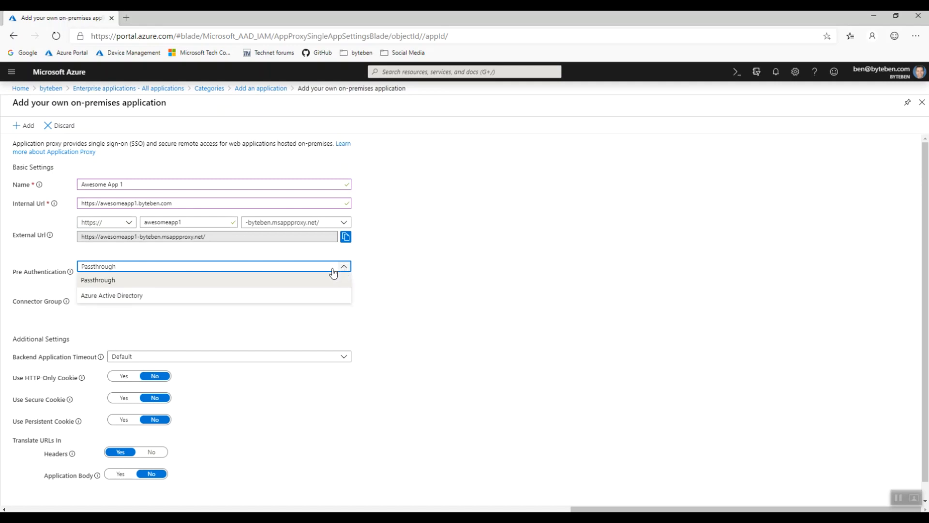
pyautogui.click(115, 300)
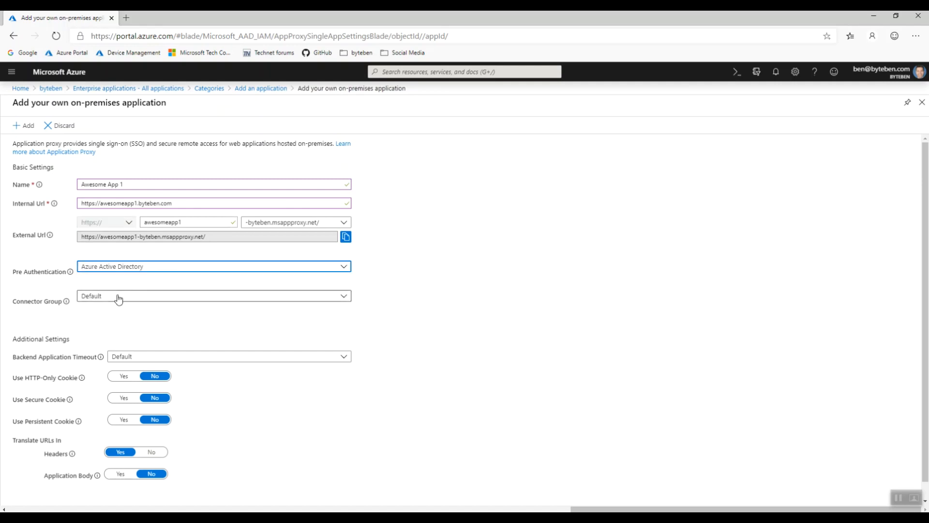
# - Assign the application to the BB_AwesomeApps_UK connector group, review the additional settings and add the application
pyautogui.click(118, 299)
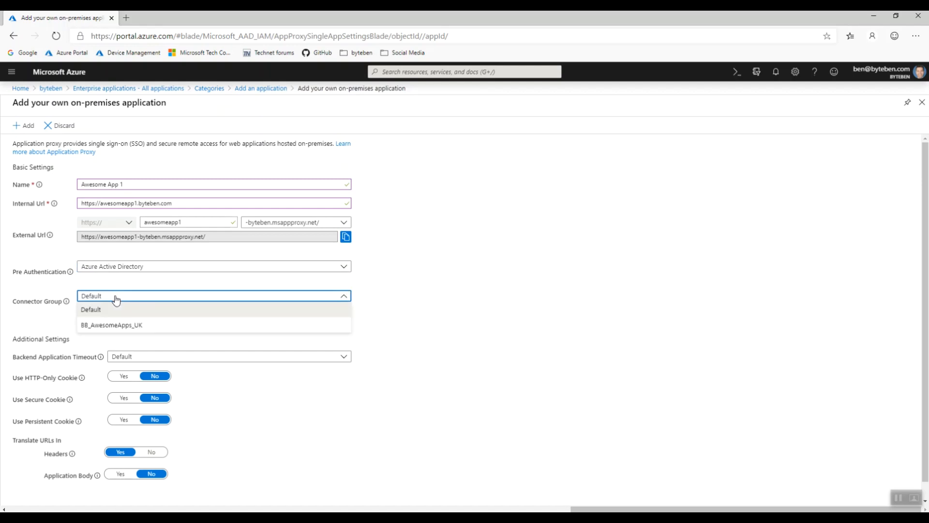
pyautogui.click(122, 329)
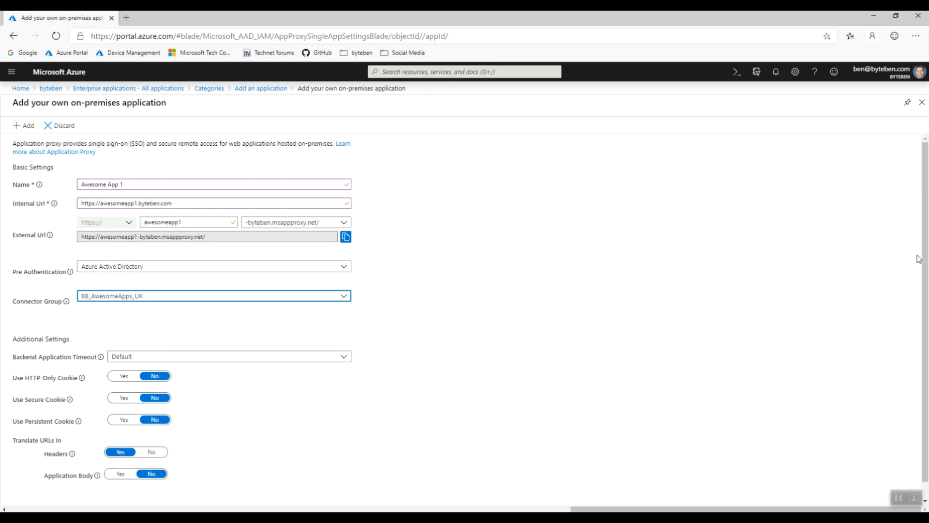
pyautogui.scroll(-1, 920, 271)
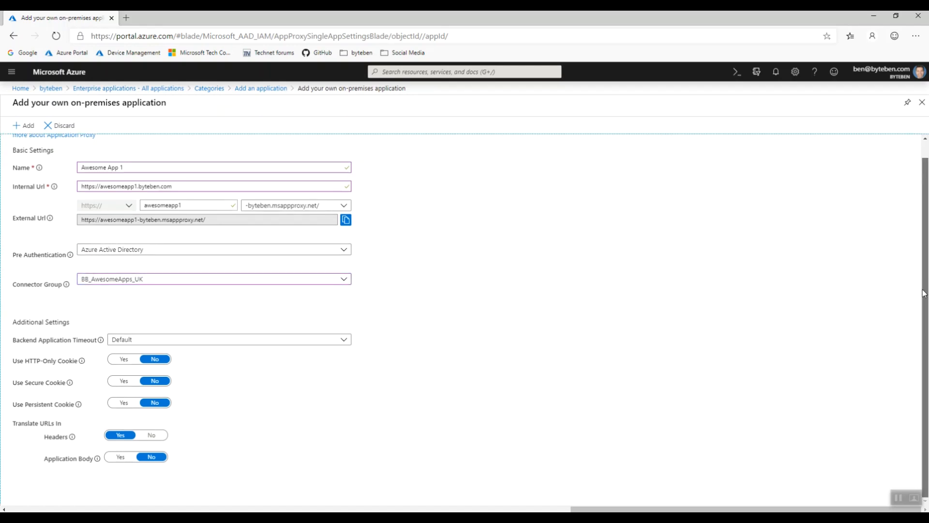
pyautogui.scroll(1, 925, 252)
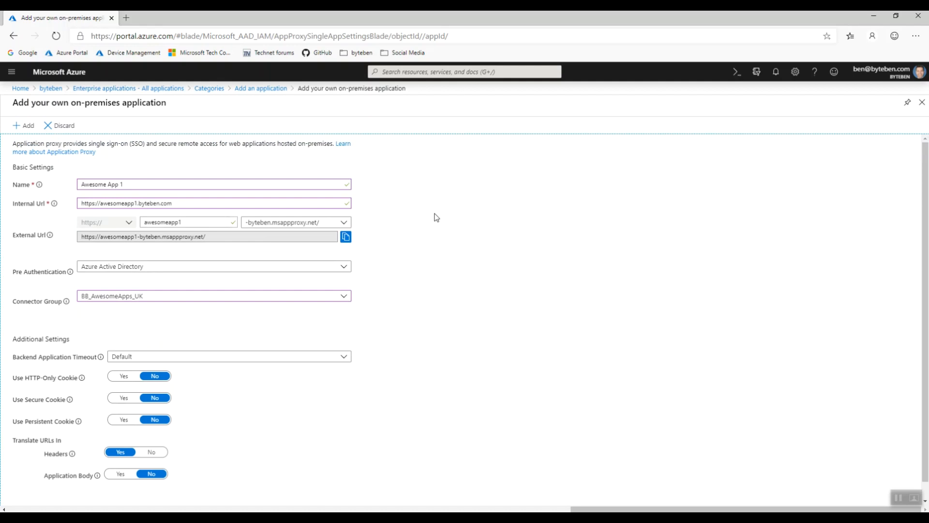
pyautogui.click(27, 129)
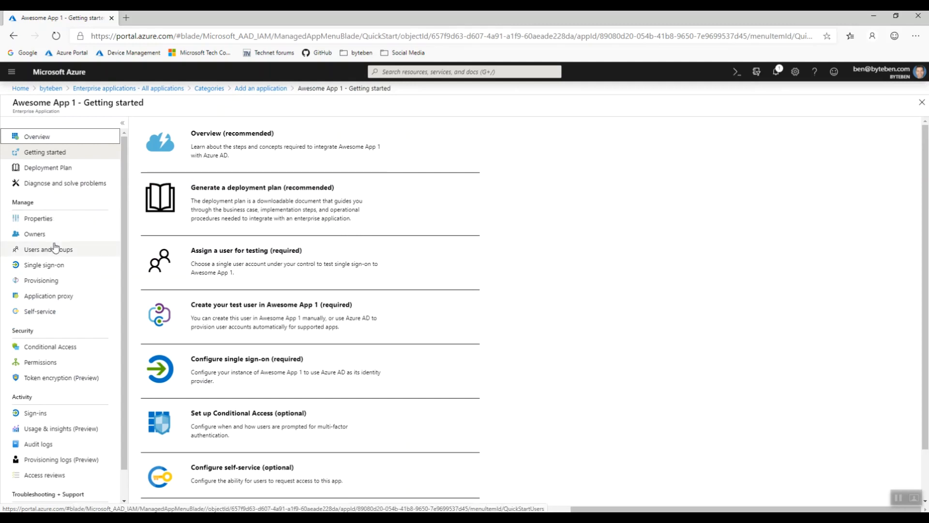
# - Choose Windows Integrated Authentication as the single sign-on method for Awesome App 1
pyautogui.click(52, 272)
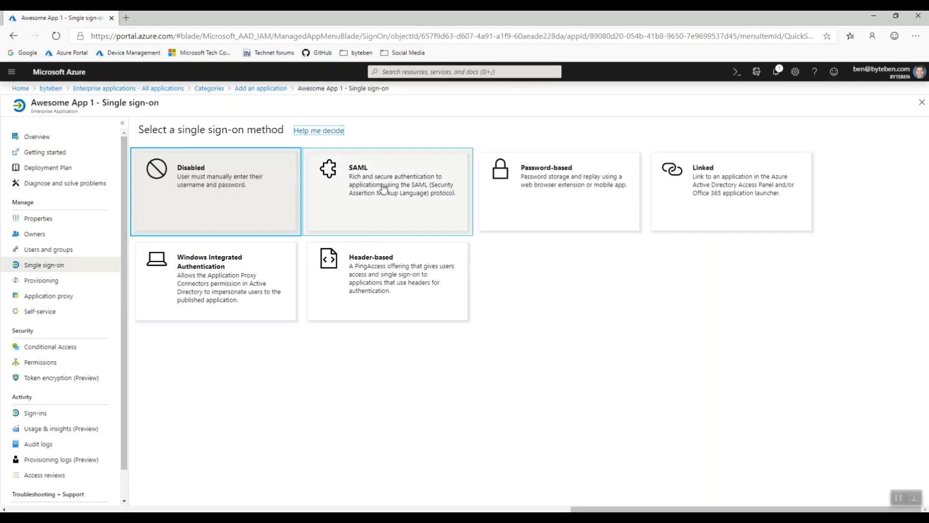
pyautogui.click(210, 274)
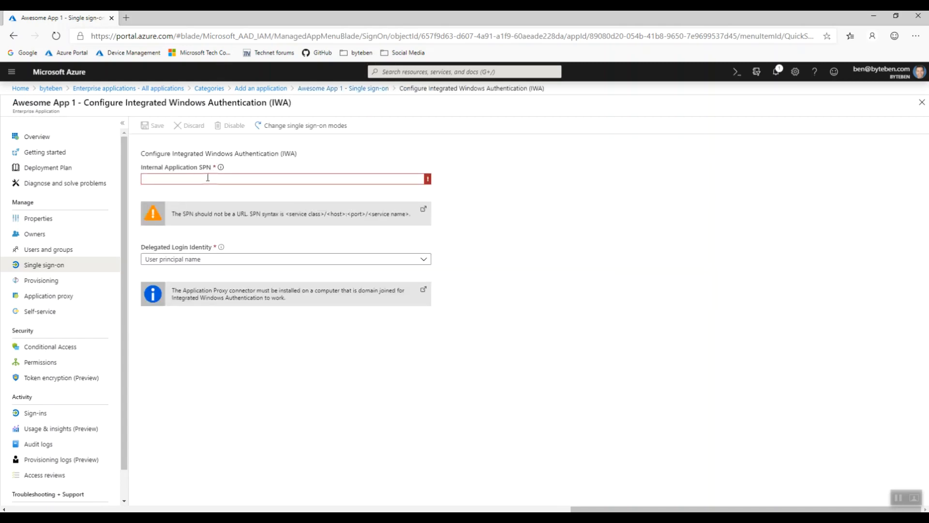
pyautogui.click(208, 178)
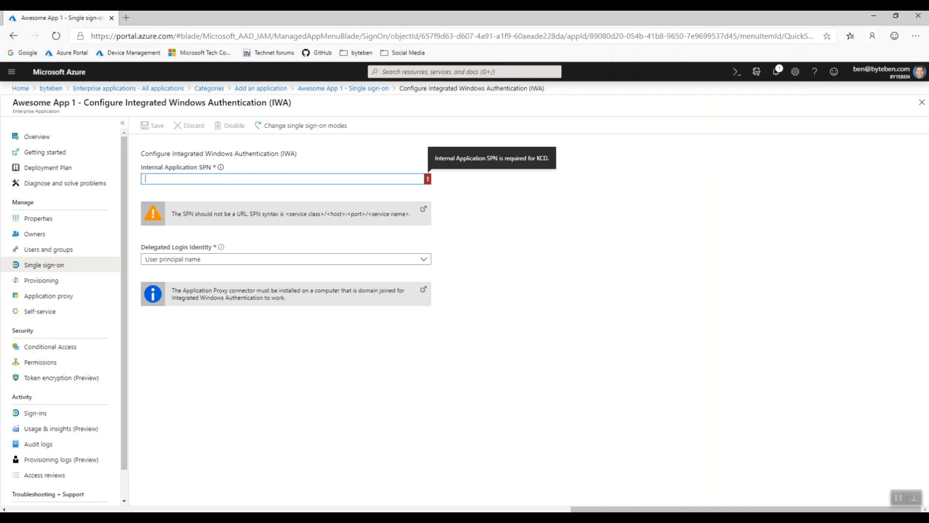
# - Copy the http SPN from PowerShell on bb-dc2 and enter http/awesomeapp1.byteben.com as the internal application SPN
pyautogui.click(130, 518)
pyautogui.click(155, 486)
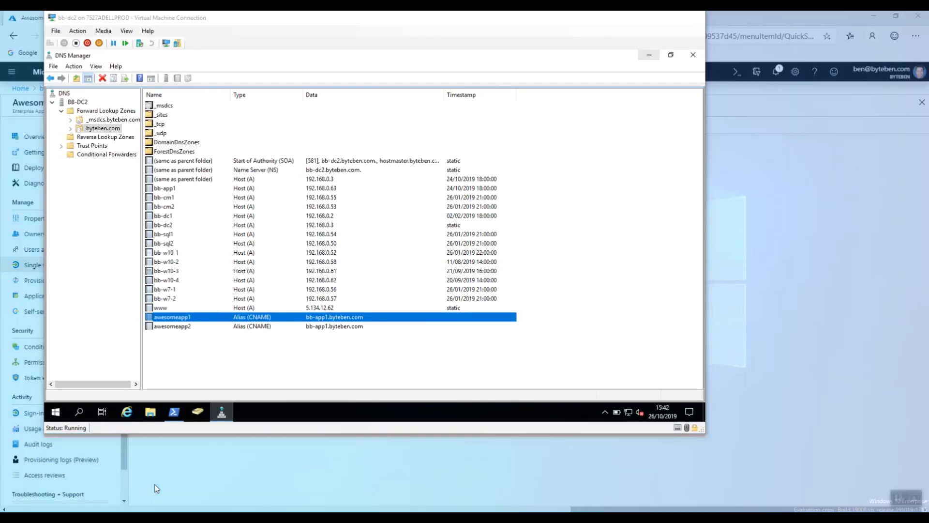
pyautogui.click(179, 420)
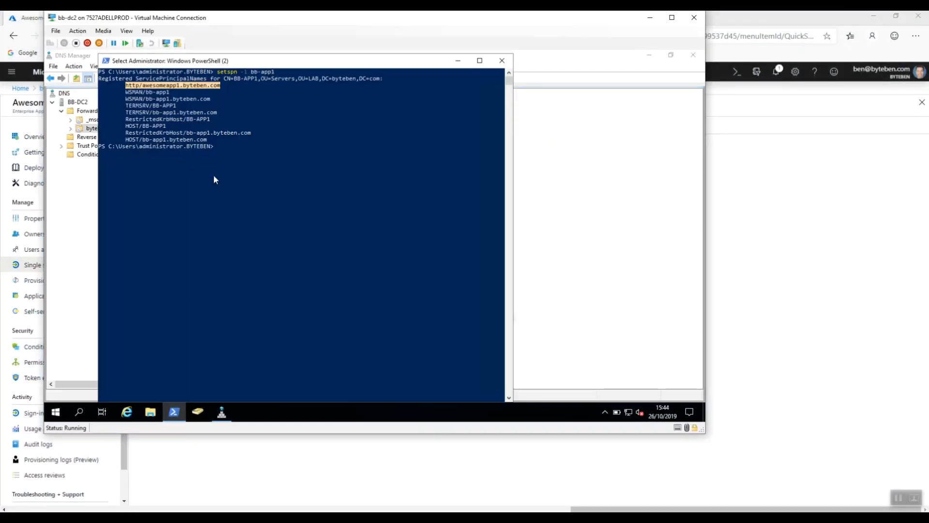
pyautogui.rightClick(204, 85)
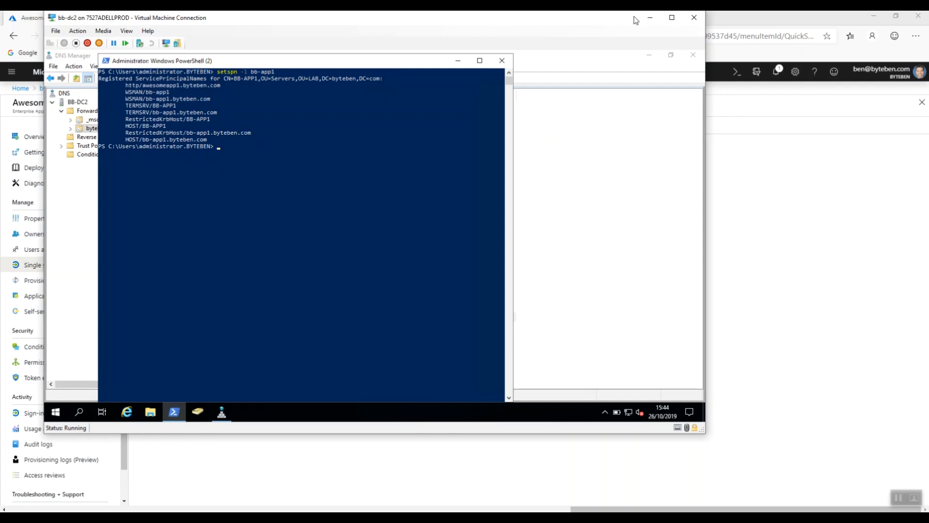
pyautogui.click(650, 17)
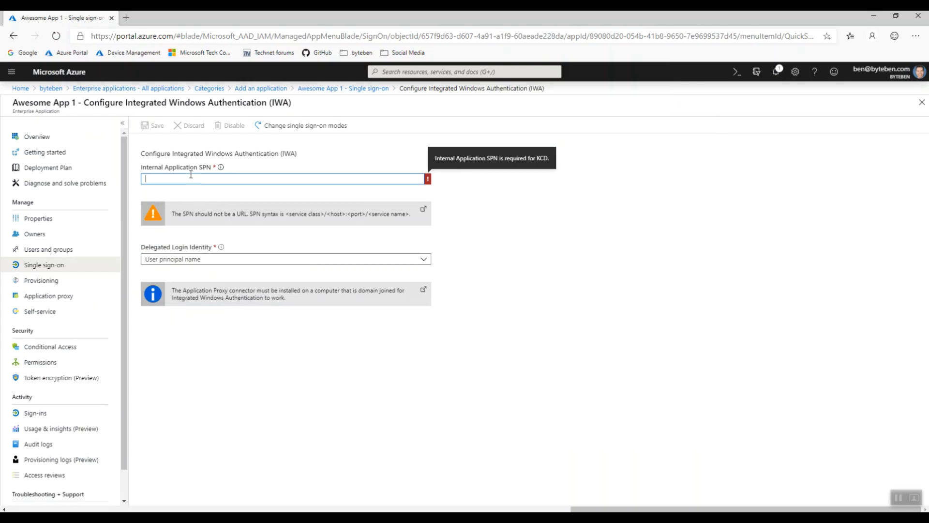
pyautogui.write('http/awesomeapp1.byteben.com')
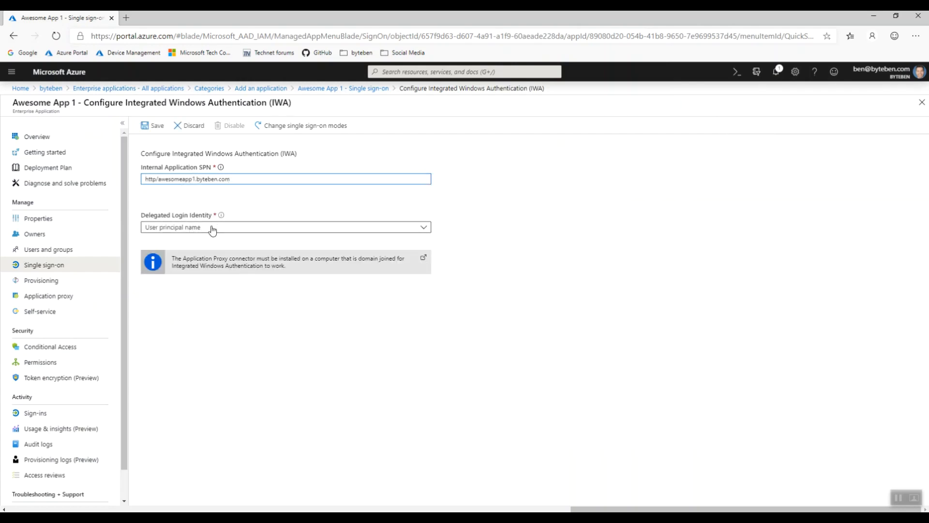
# - Review the delegated login identity options, keep User principal name and save the Integrated Windows Authentication settings
pyautogui.click(212, 229)
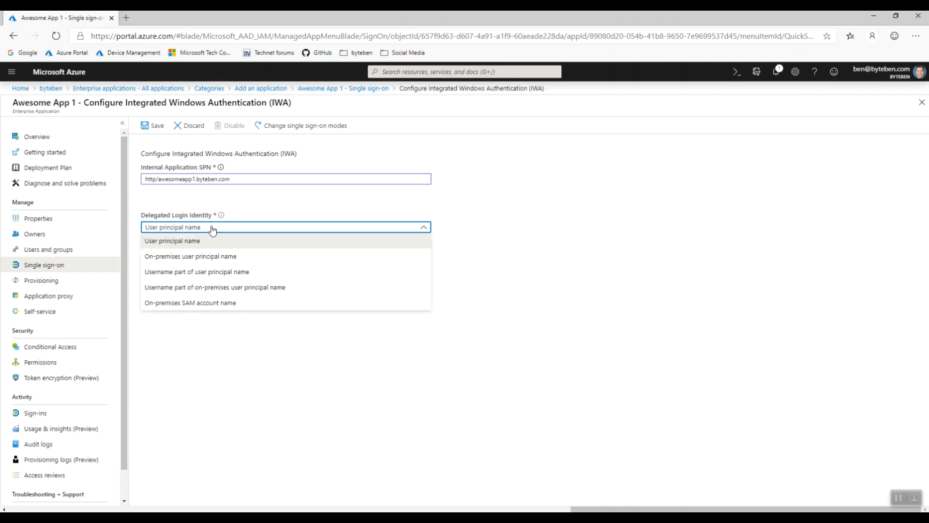
pyautogui.click(212, 229)
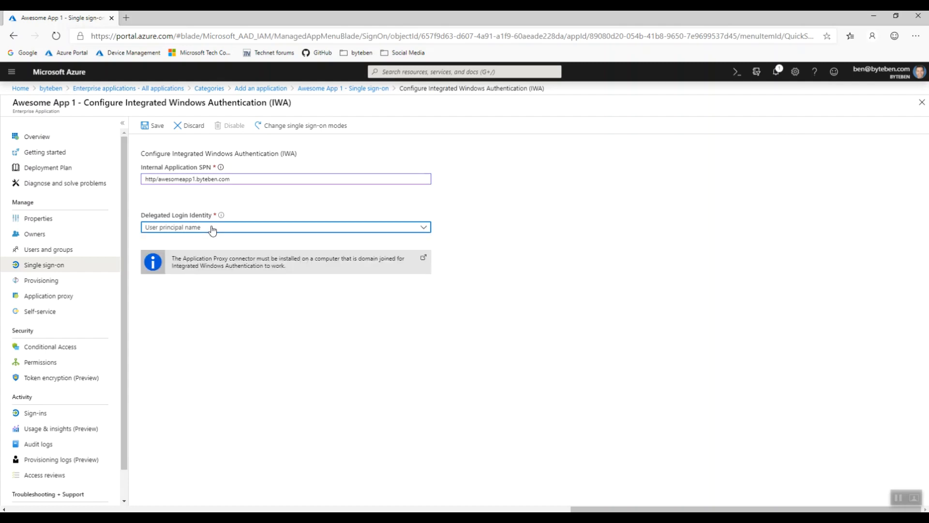
pyautogui.click(148, 126)
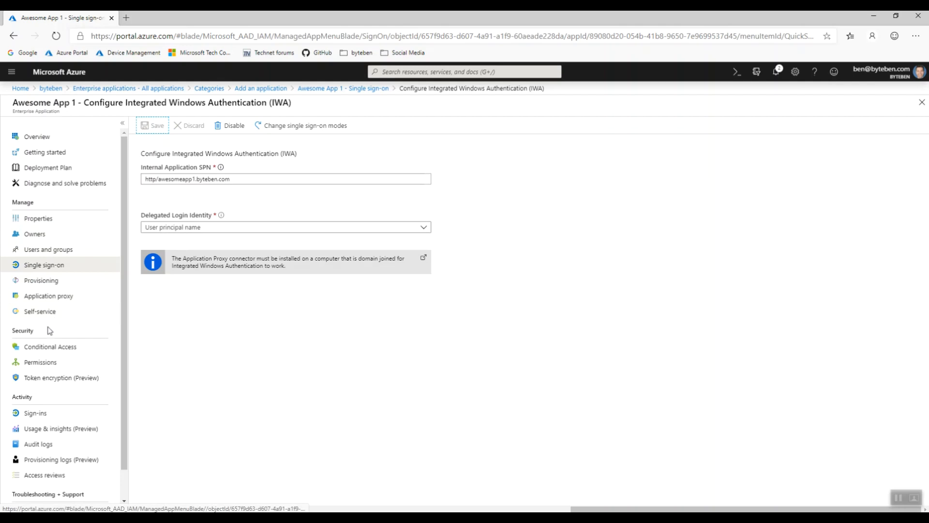
# - Start a new Conditional Access policy for Awesome App 1 and assign it to all users
pyautogui.click(50, 348)
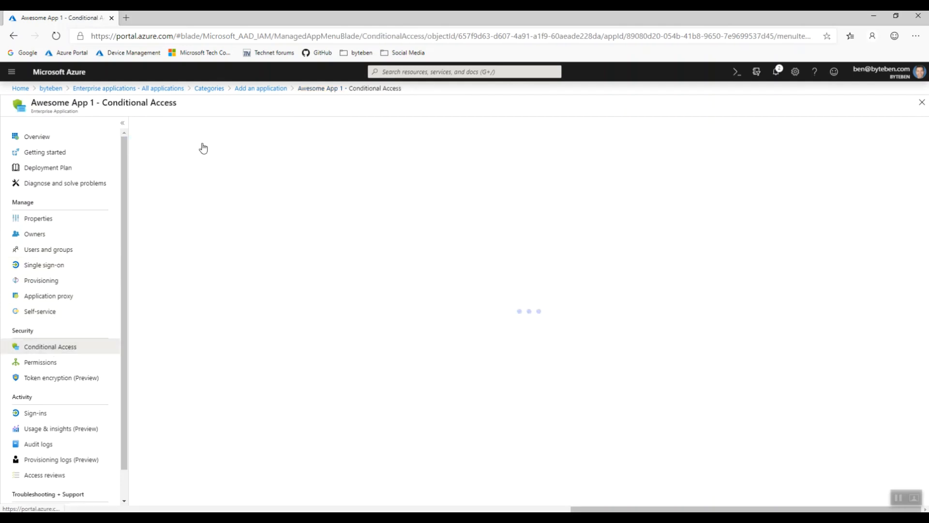
pyautogui.click(162, 129)
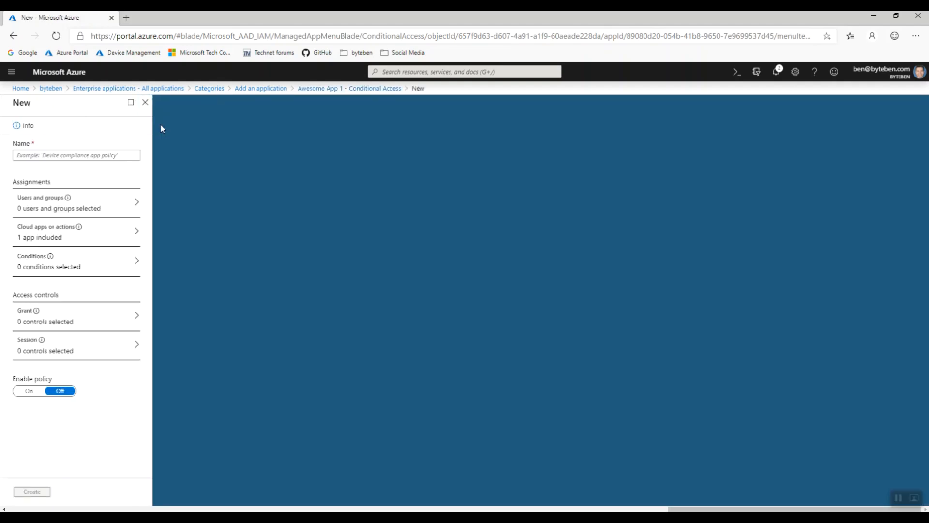
pyautogui.click(99, 209)
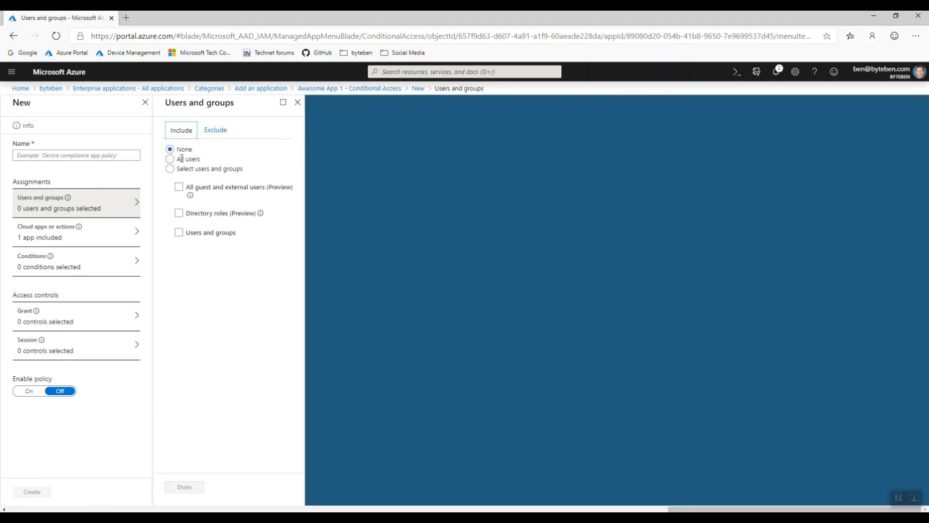
pyautogui.click(190, 160)
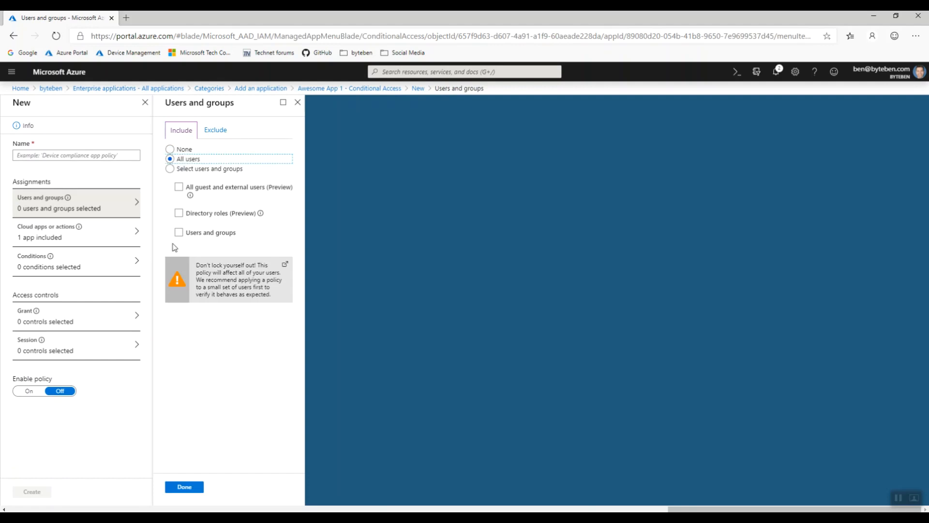
pyautogui.click(180, 487)
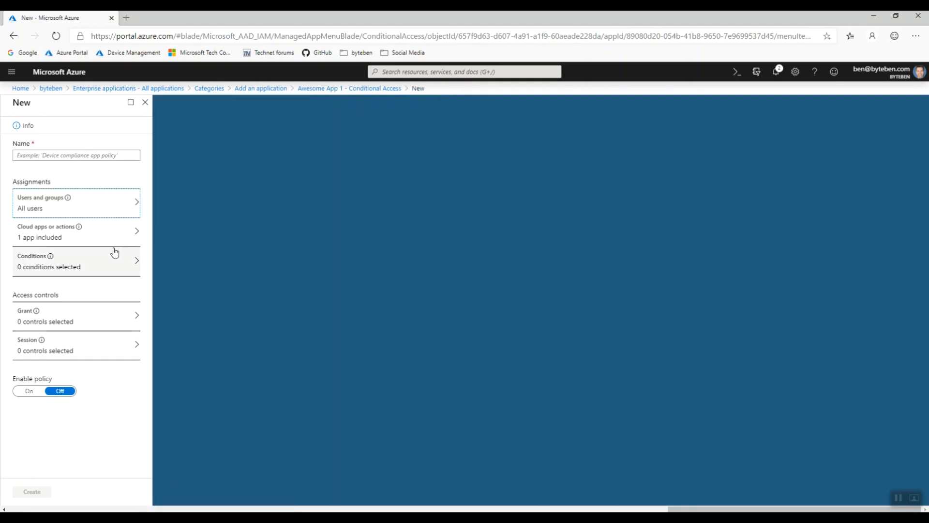
# - Check the cloud app included in the policy and add a device platforms condition covering any device
pyautogui.click(125, 242)
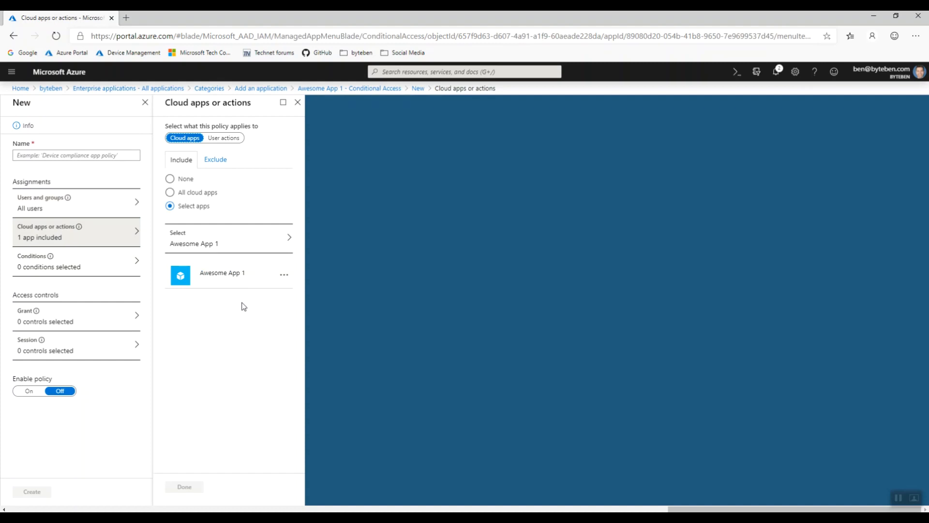
pyautogui.click(99, 266)
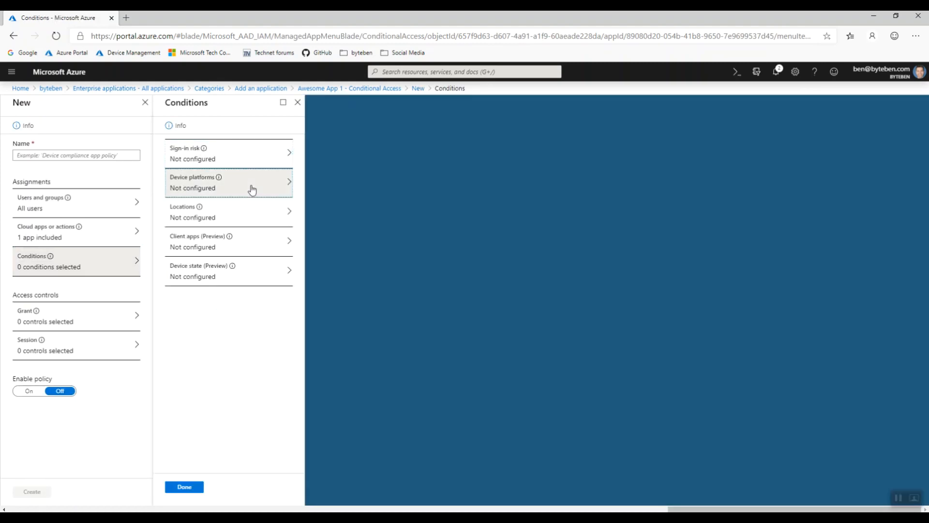
pyautogui.click(252, 189)
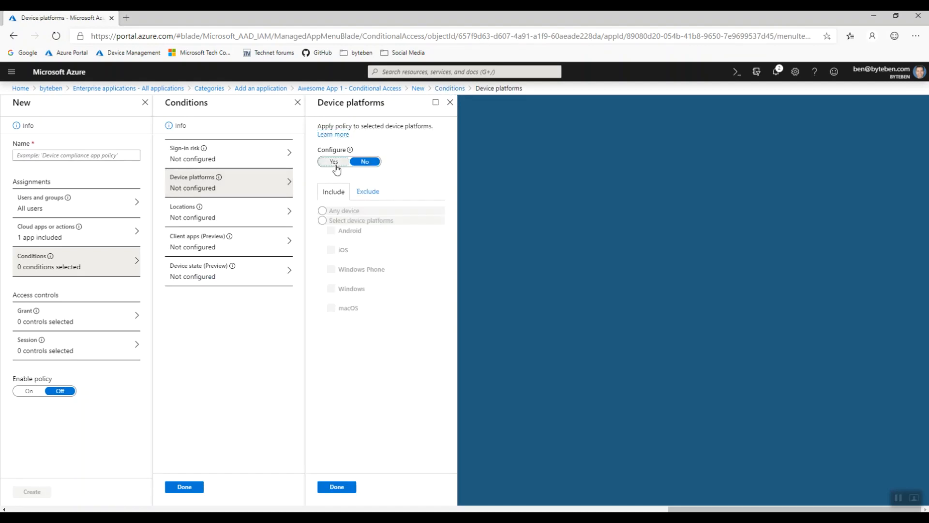
pyautogui.click(334, 162)
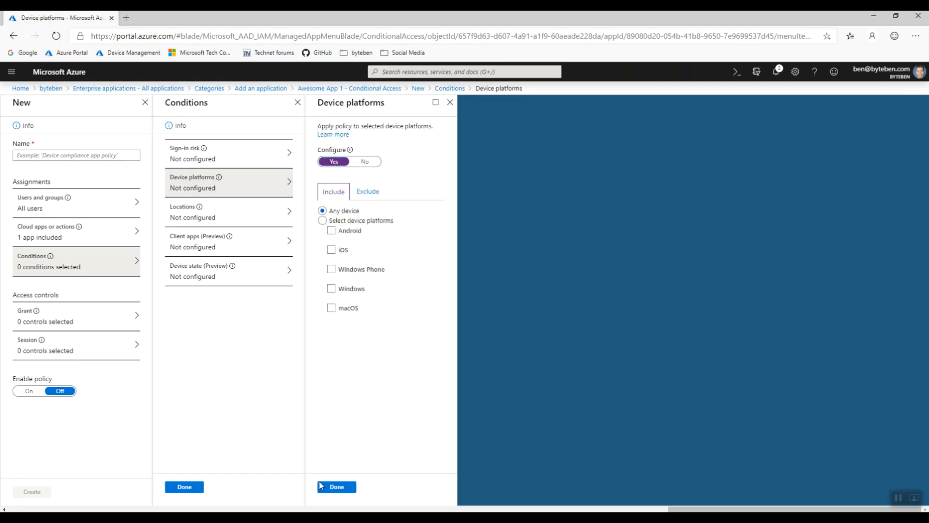
pyautogui.click(333, 486)
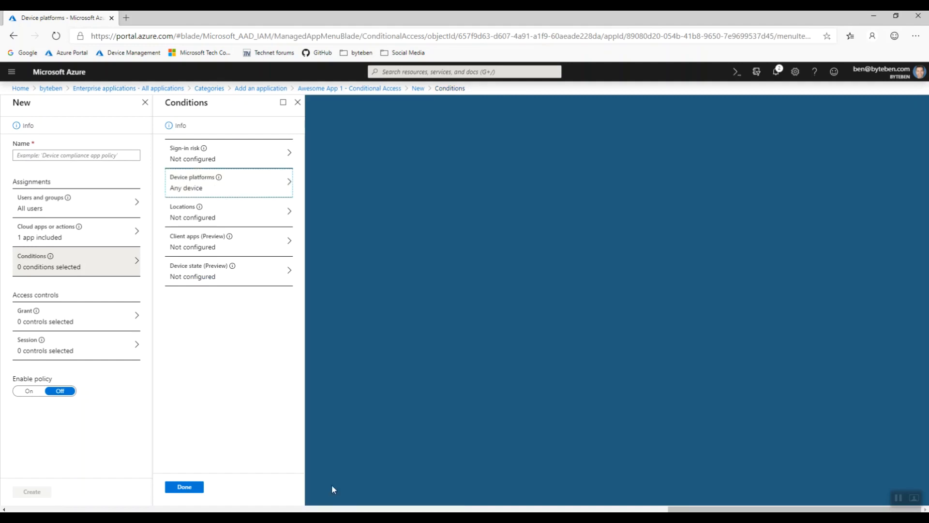
pyautogui.click(185, 487)
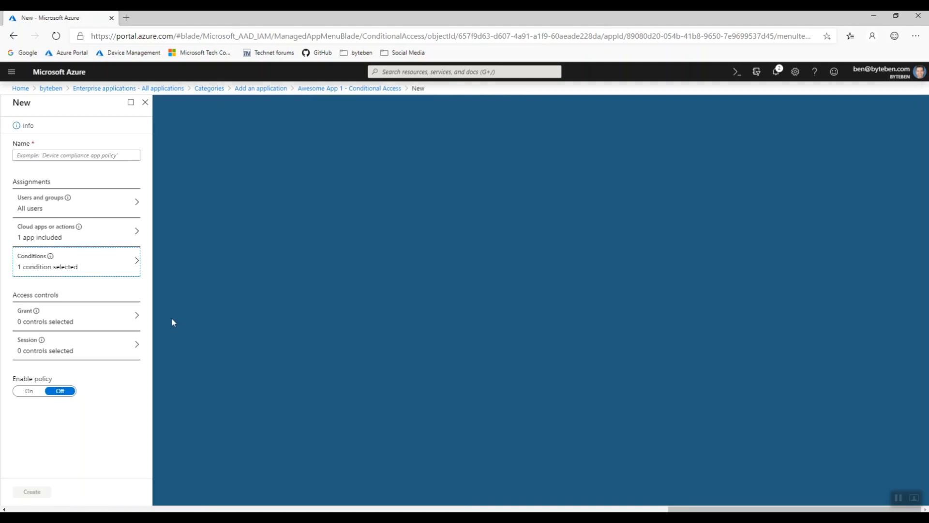
# - Set the policy's grant control to require multi-factor authentication and switch the policy on
pyautogui.click(120, 320)
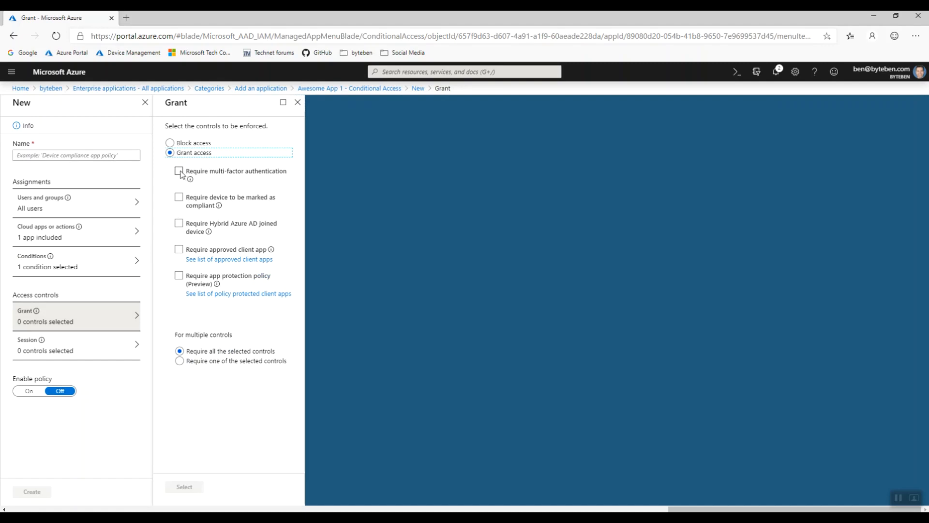
pyautogui.click(180, 173)
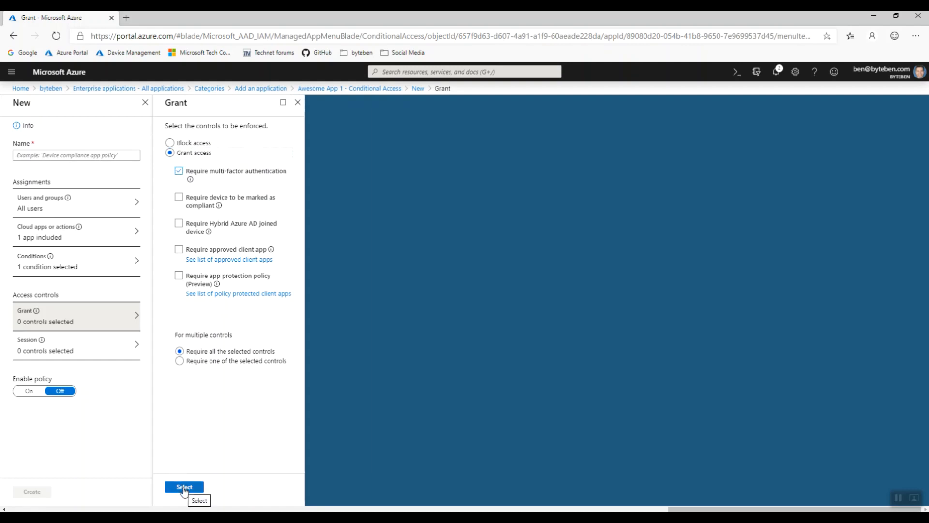
pyautogui.click(184, 489)
pyautogui.click(35, 393)
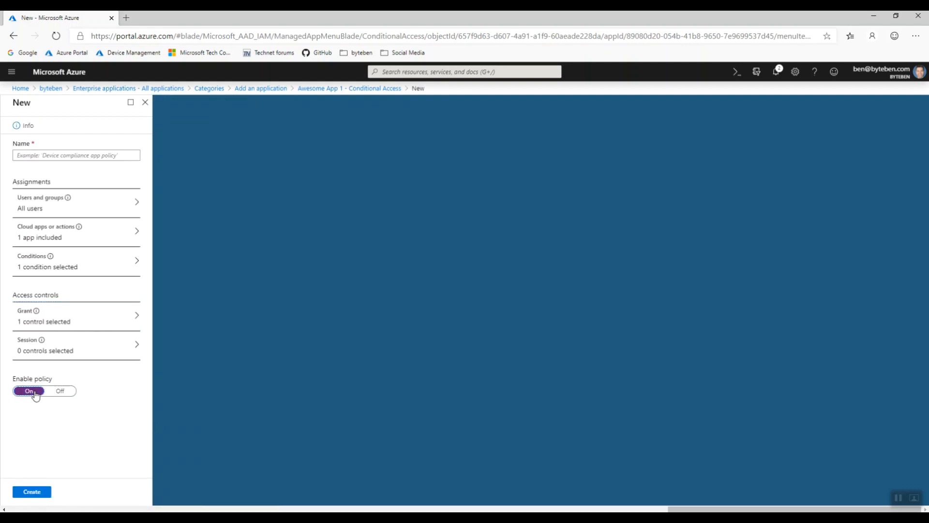
# - Name the Conditional Access policy AwesomeApp1_MFA and create it
pyautogui.click(39, 491)
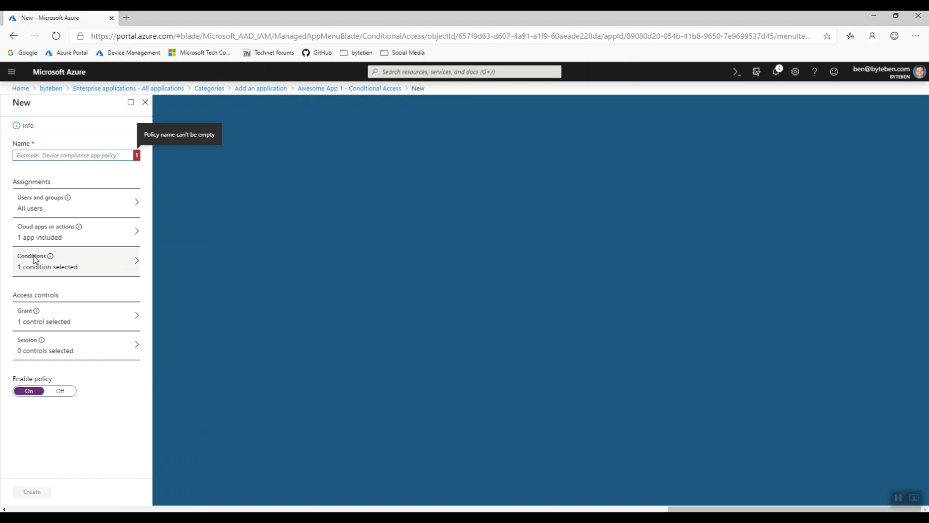
pyautogui.click(74, 160)
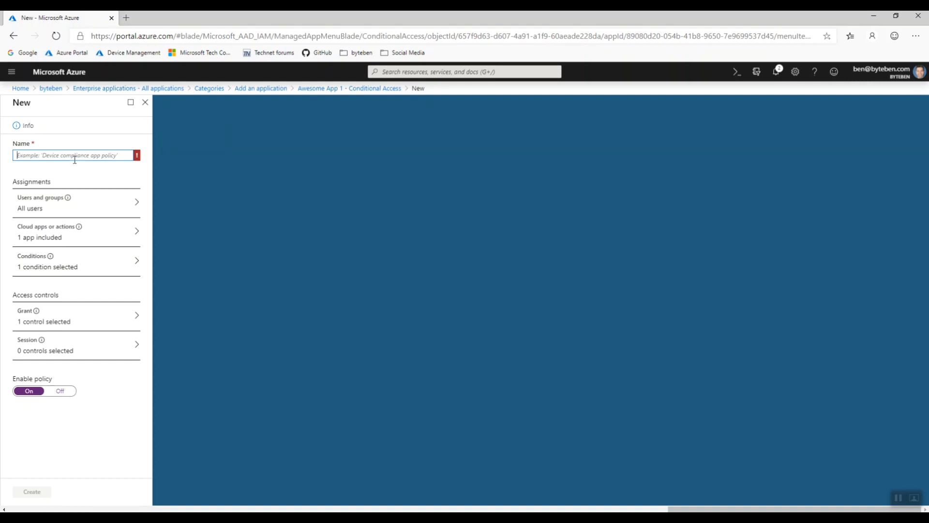
pyautogui.write('AwesomeApp1_MFA')
pyautogui.click(36, 494)
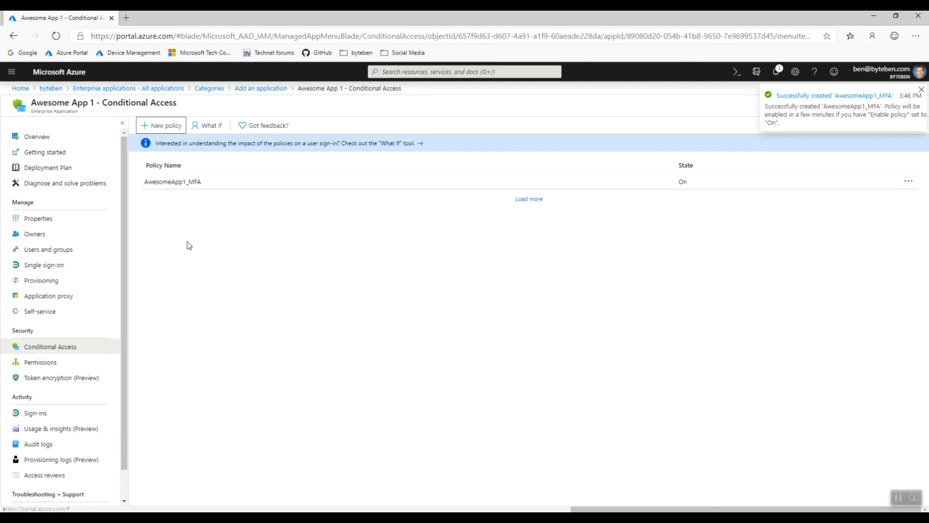
# - Check the user assignment requirement in the application's properties, then find the administrator's own user account and assign it to Awesome App 1
pyautogui.click(64, 250)
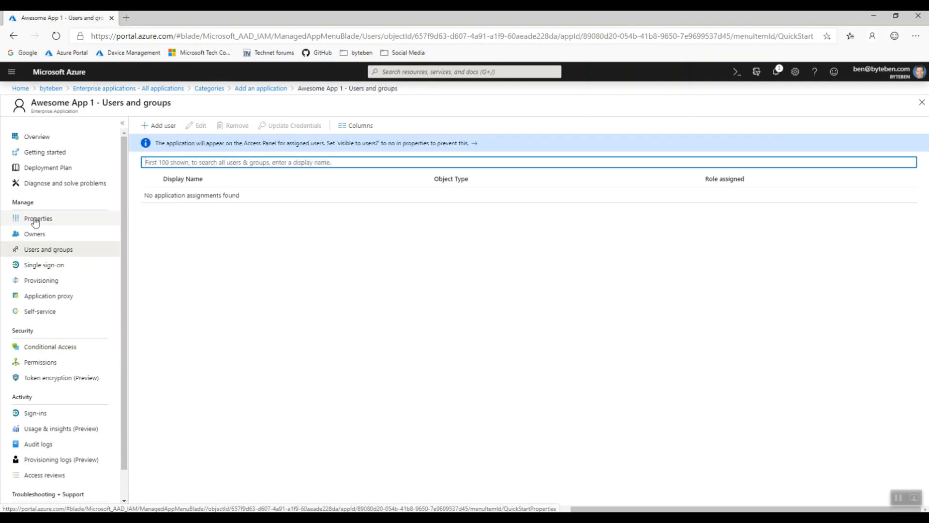
pyautogui.click(63, 225)
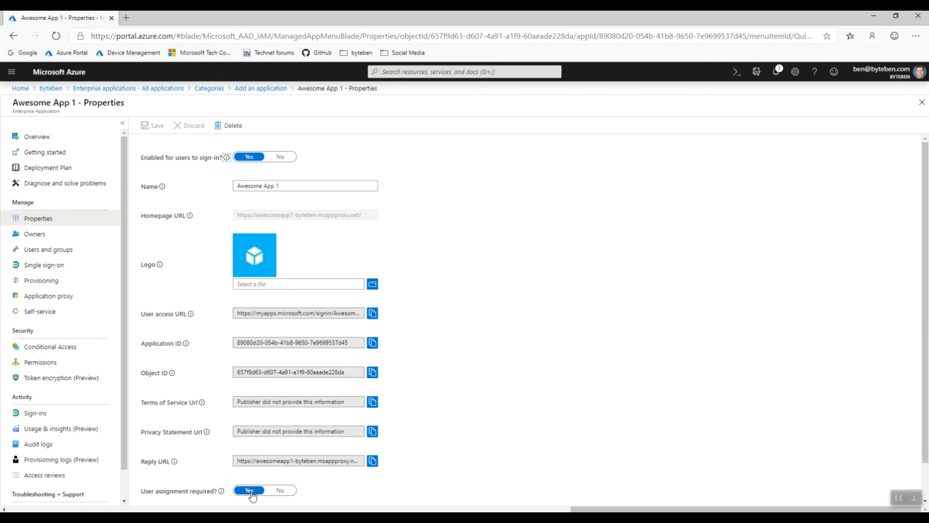
pyautogui.click(59, 250)
pyautogui.click(160, 125)
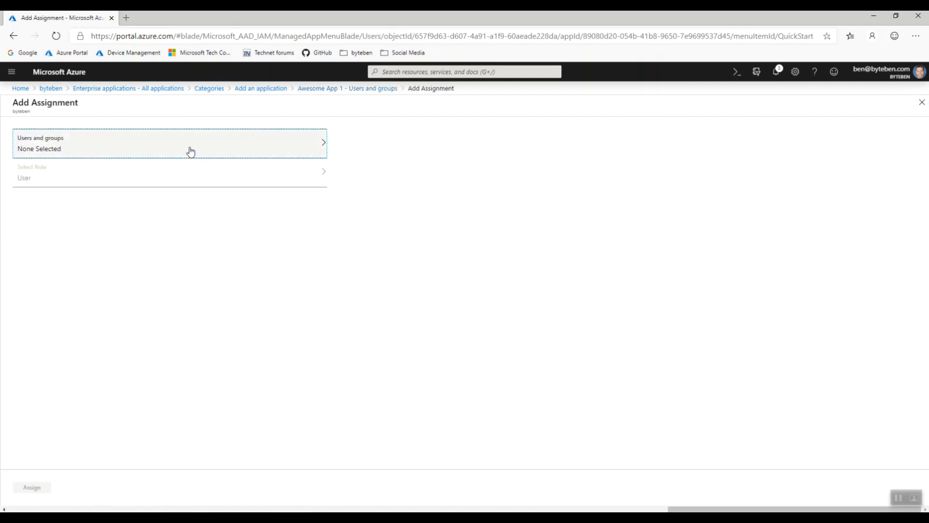
pyautogui.click(190, 150)
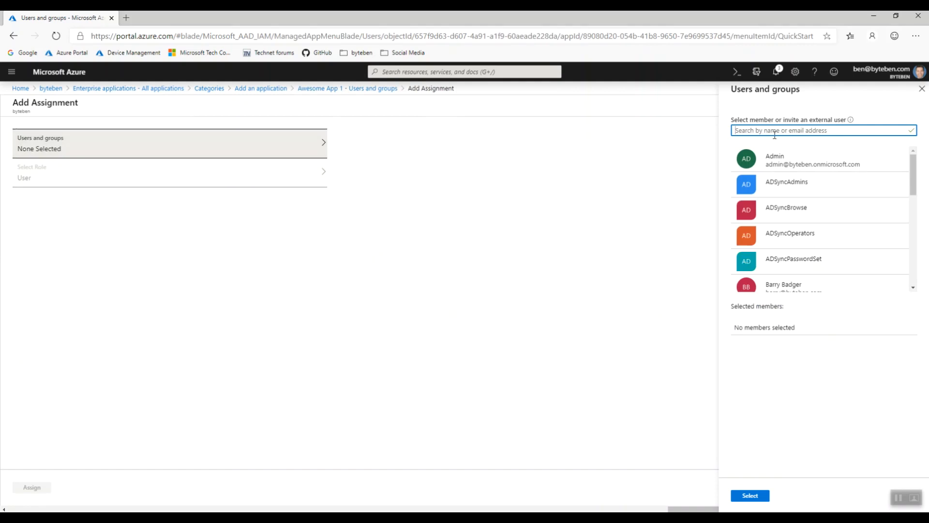
pyautogui.write('ben')
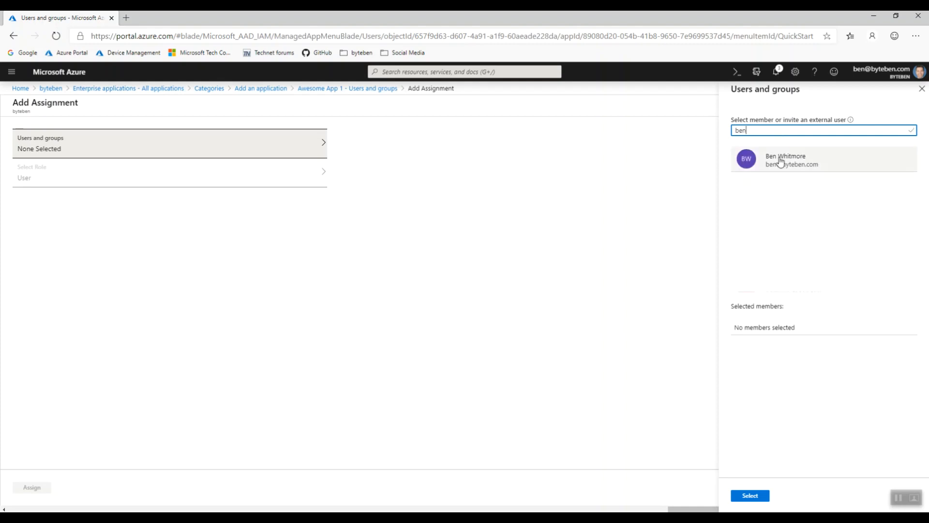
pyautogui.click(781, 162)
pyautogui.click(748, 499)
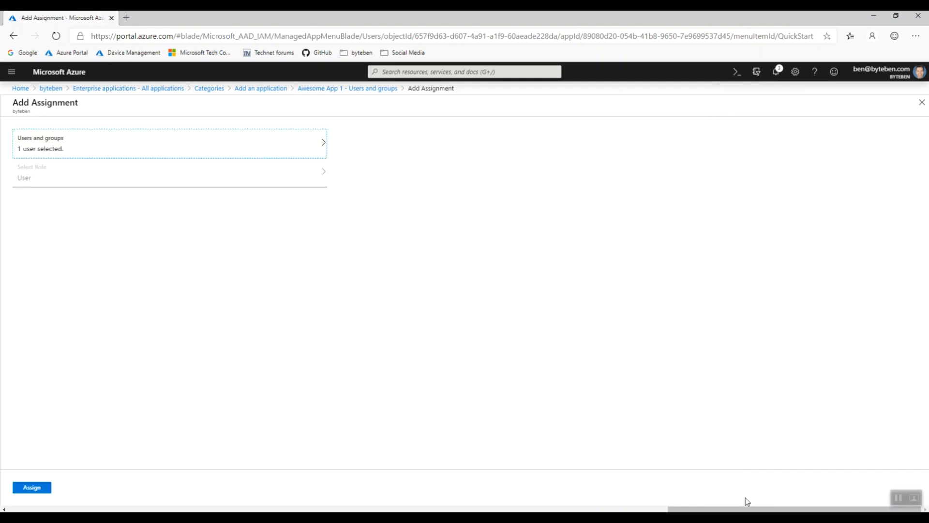
pyautogui.click(35, 490)
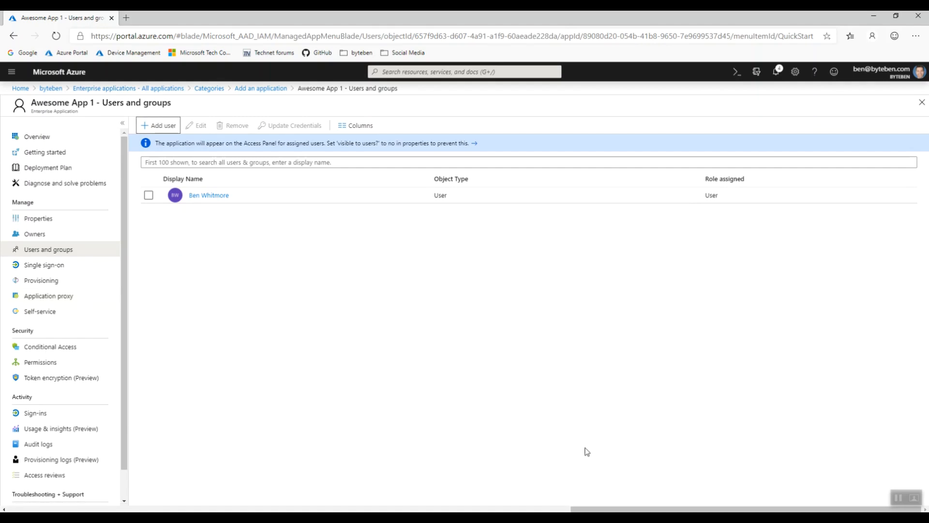
pyautogui.click(899, 498)
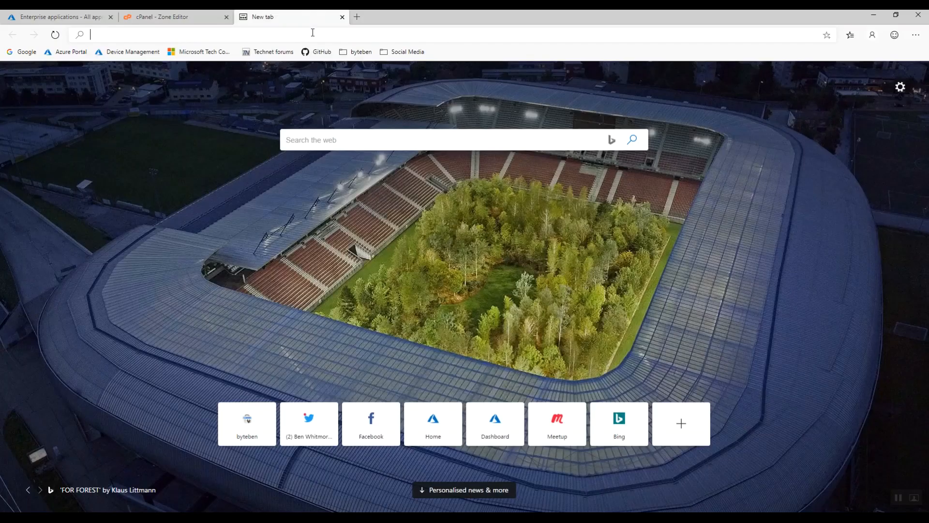
pyautogui.write('https://awesomeapp1-byteben.msappproxy.net/')
pyautogui.press('Return')
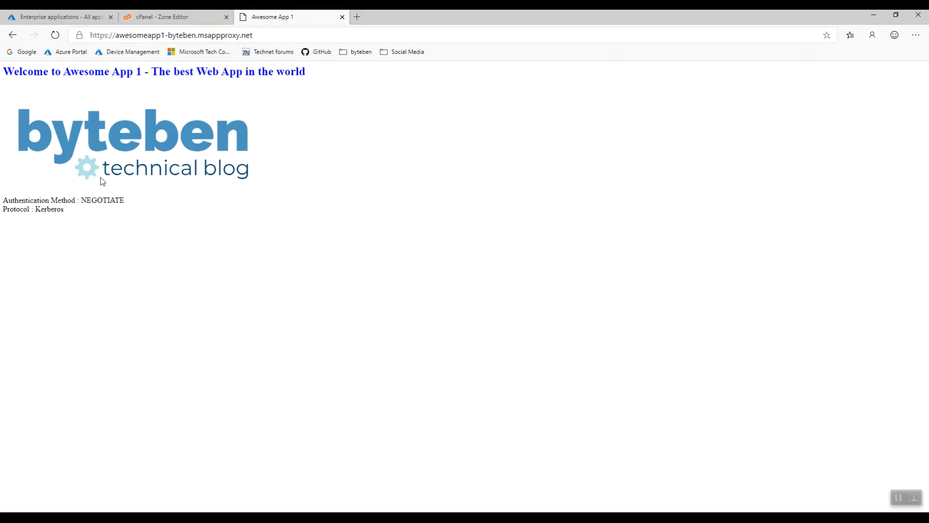
pyautogui.moveTo(78, 211); pyautogui.dragTo(3, 204)
pyautogui.click(78, 218)
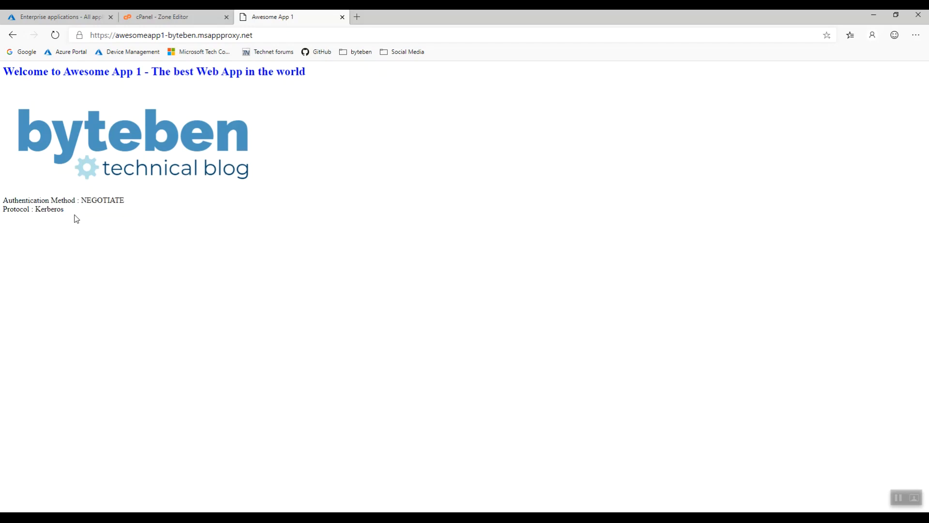